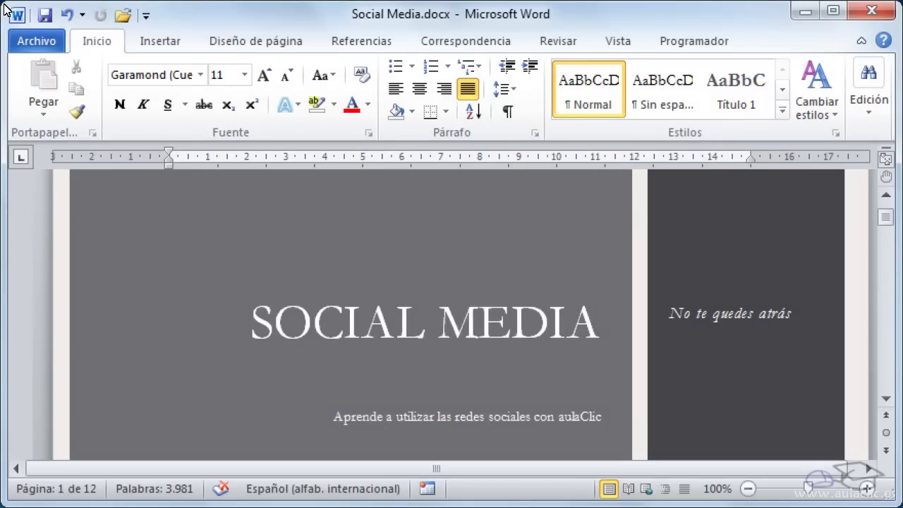
Choose Guardar en la Web under Archivo > Guardar y enviar to save Social Media to SkyDrive
click(36, 41)
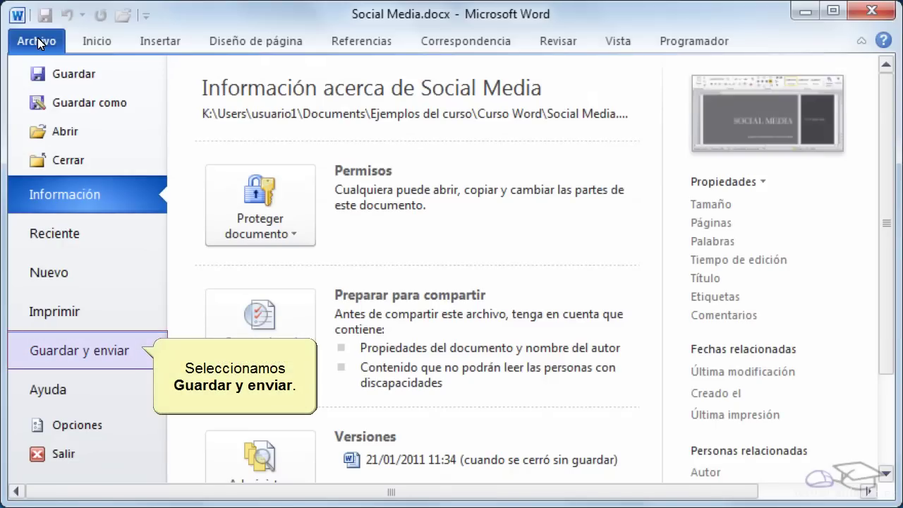
click(118, 357)
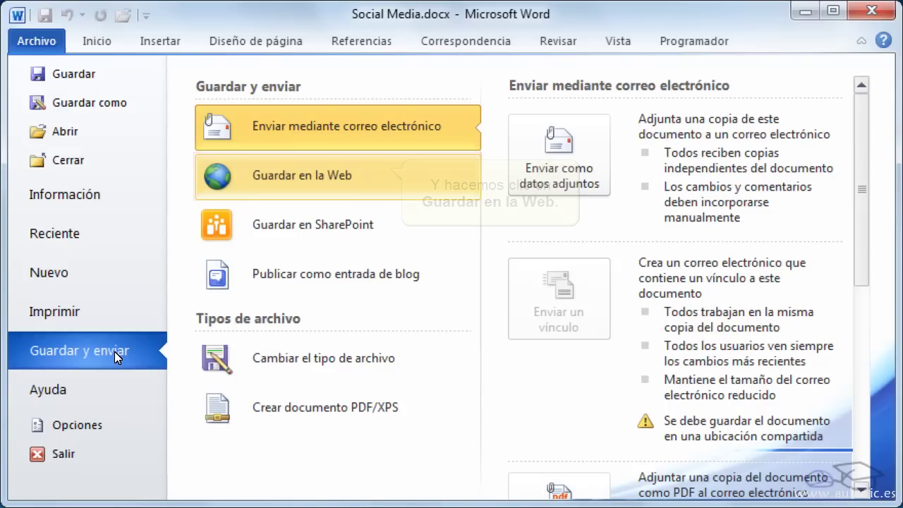
click(360, 189)
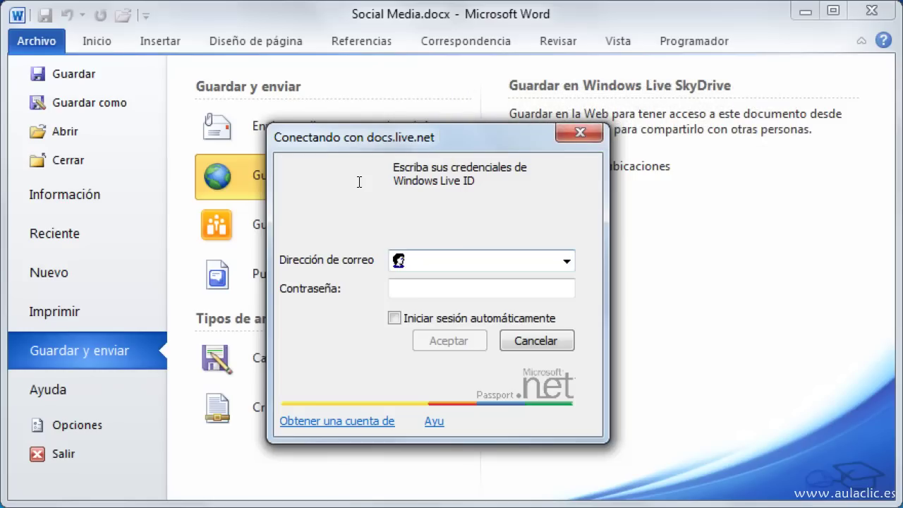
Enter the Windows Live account e-mail and password in the sign-in dialog
click(438, 260)
text(ejempl)
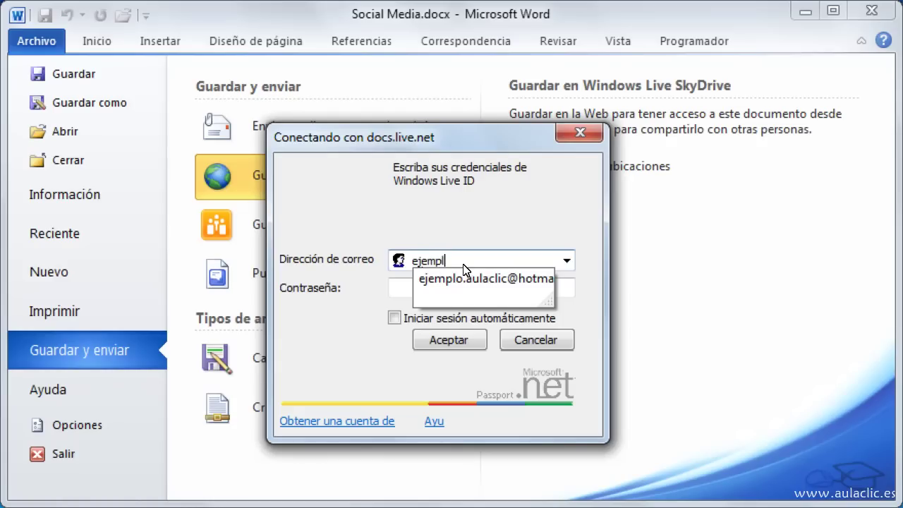
click(469, 280)
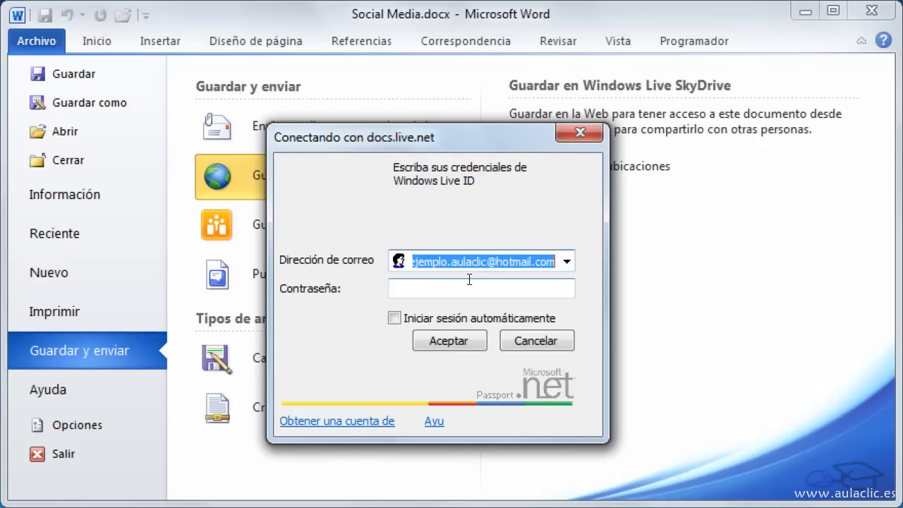
click(431, 288)
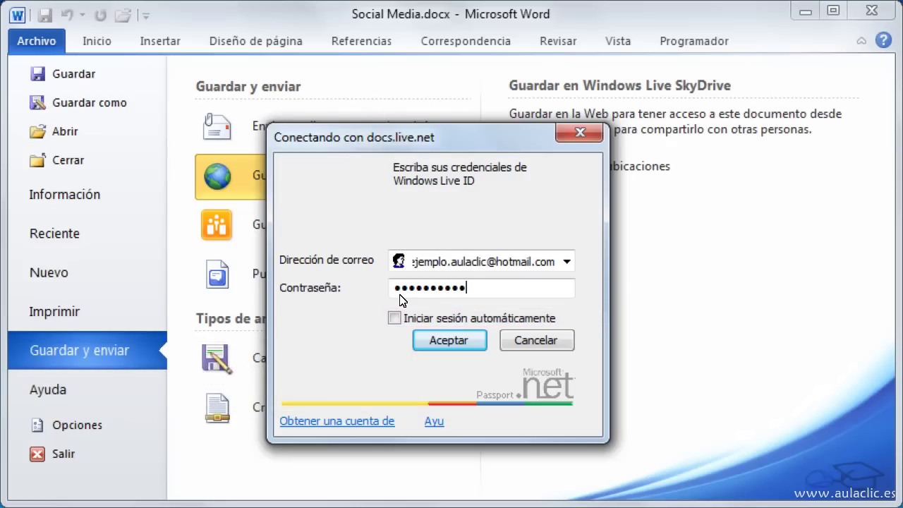
Turn on automatic sign-in, accept the credentials, and start a new SkyDrive folder
click(394, 317)
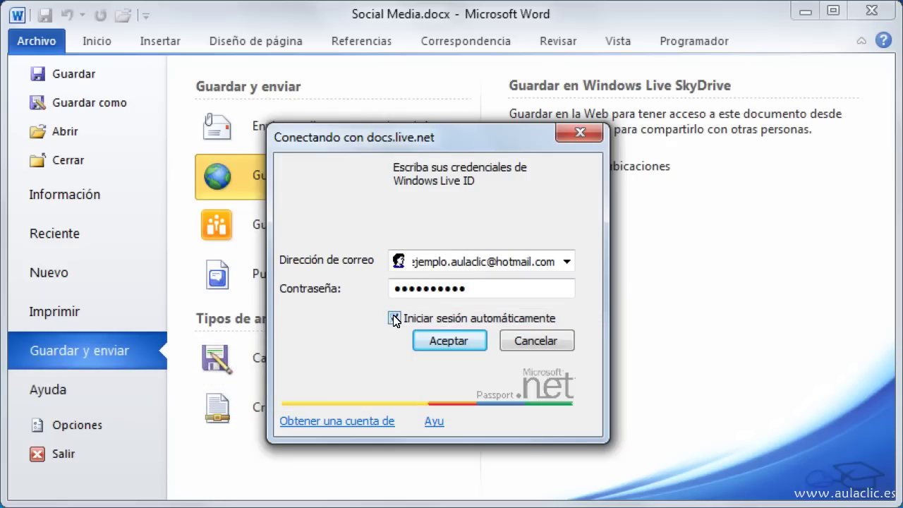
click(457, 340)
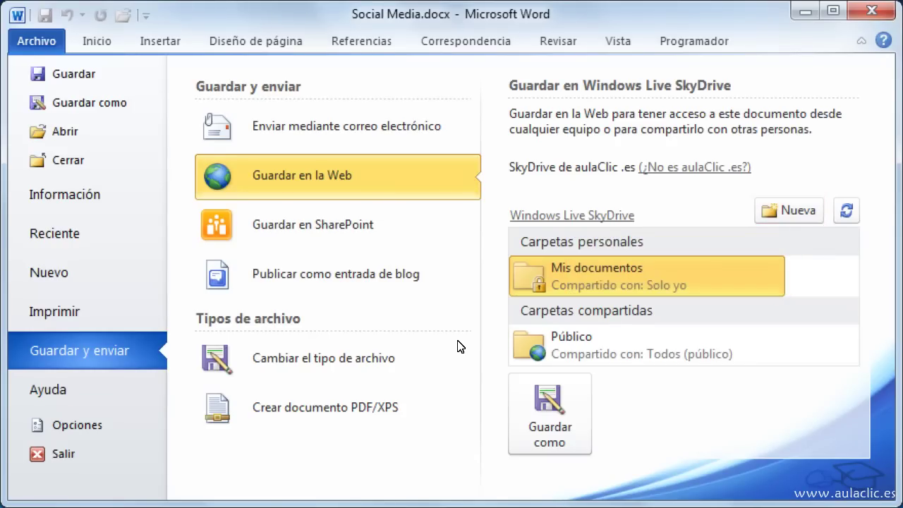
click(796, 210)
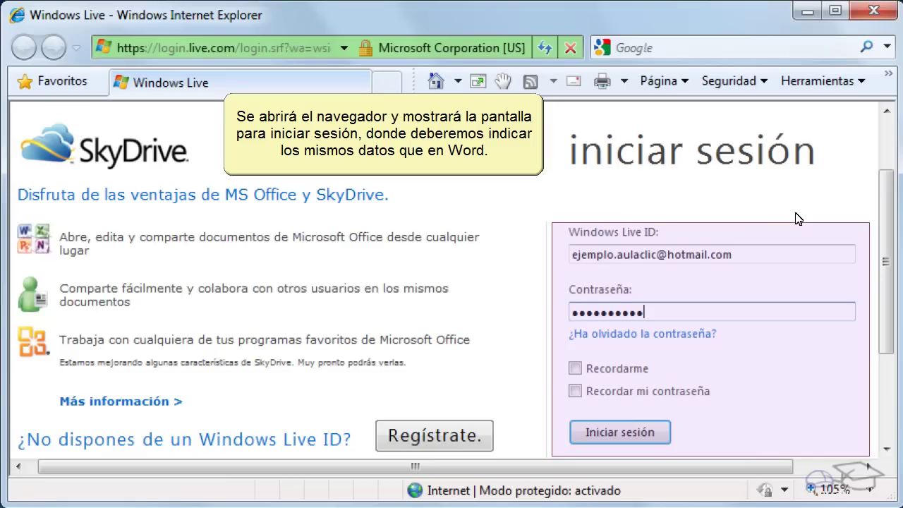
Sign in to SkyDrive and create a new folder named 'Prueba'
click(627, 432)
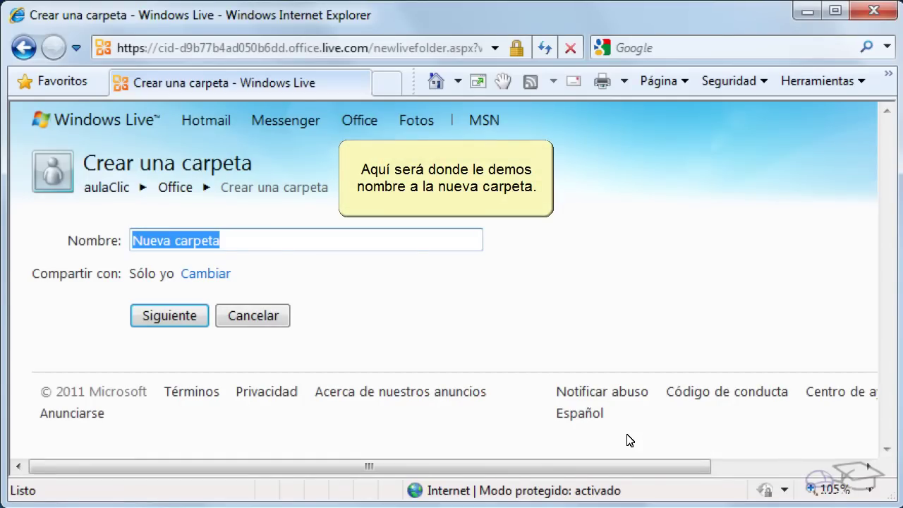
text(Prueba)
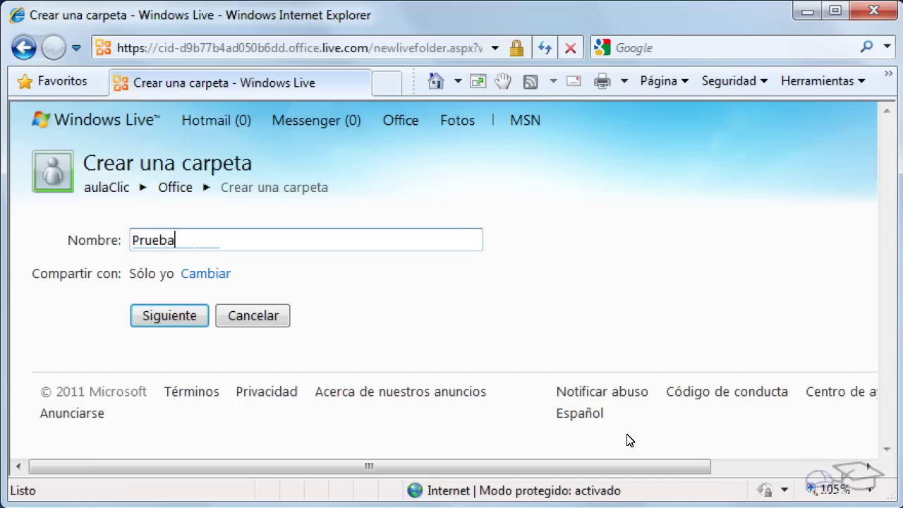
click(169, 316)
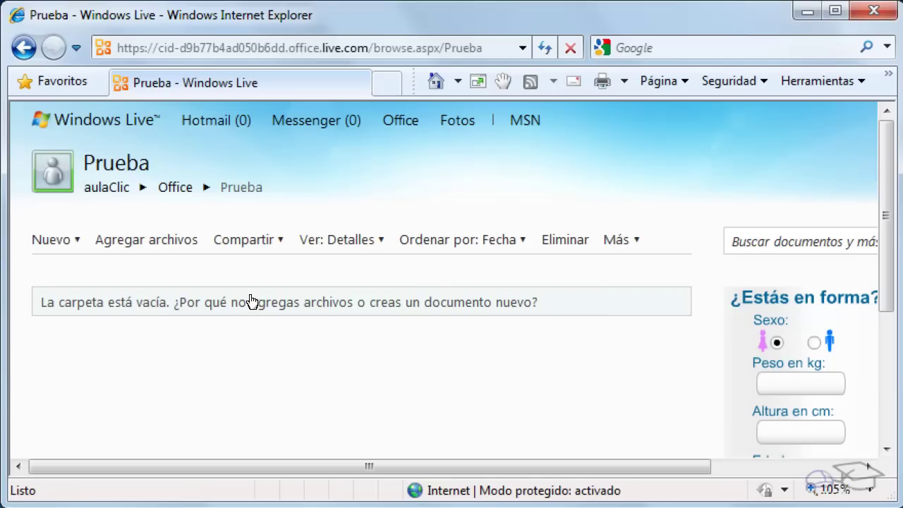
Share the Prueba folder with friends, allowing them to add, edit and delete files
click(279, 246)
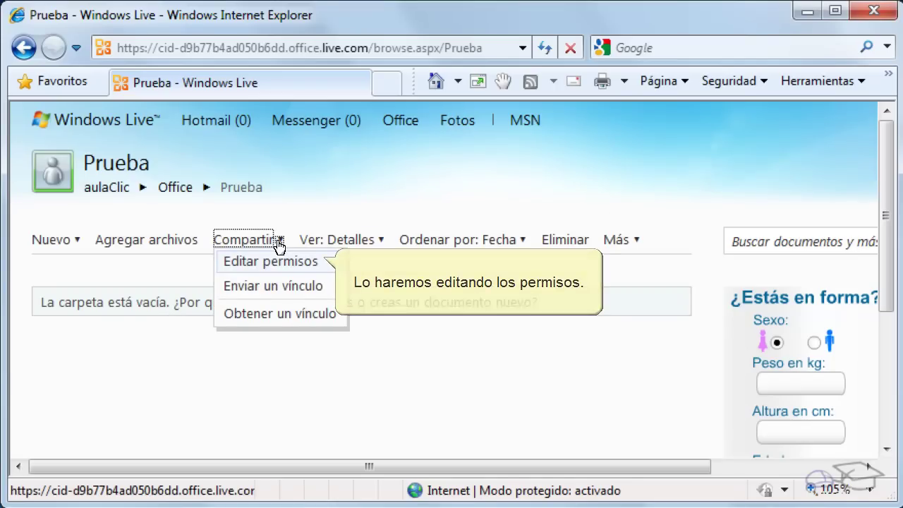
click(311, 266)
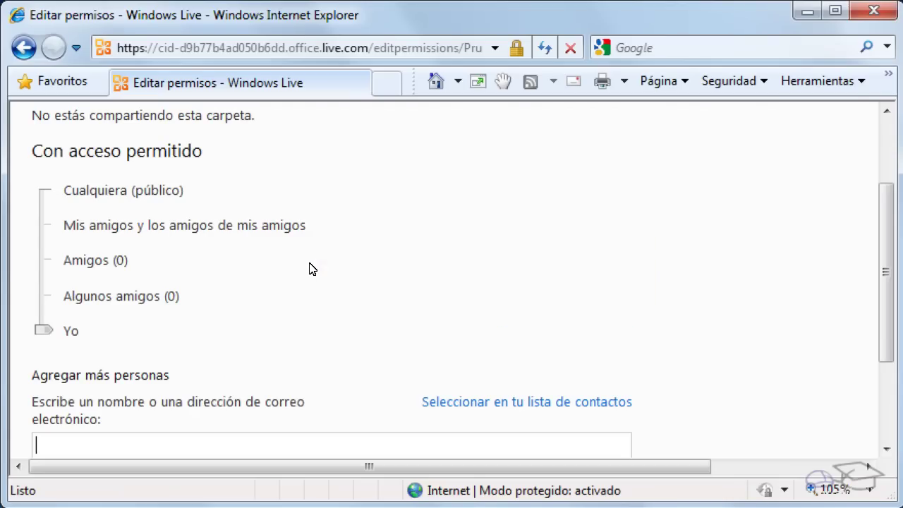
click(44, 296)
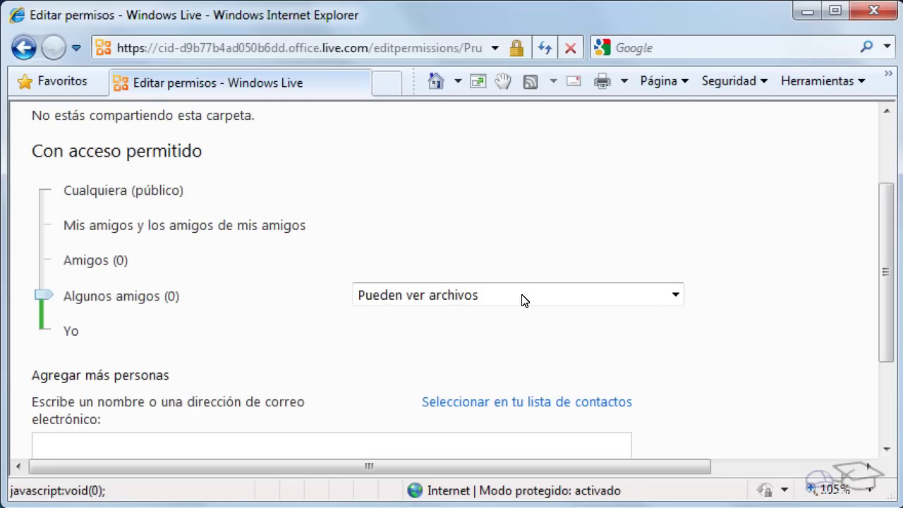
click(676, 297)
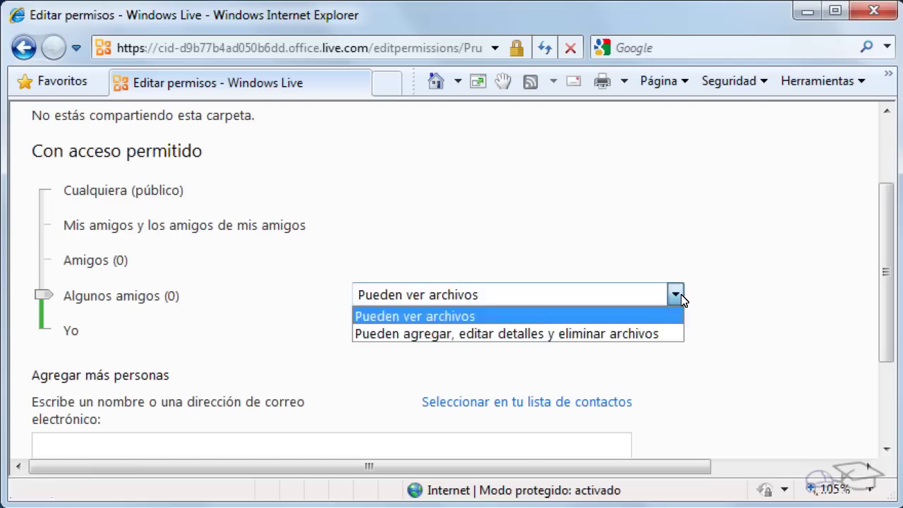
key(Down)
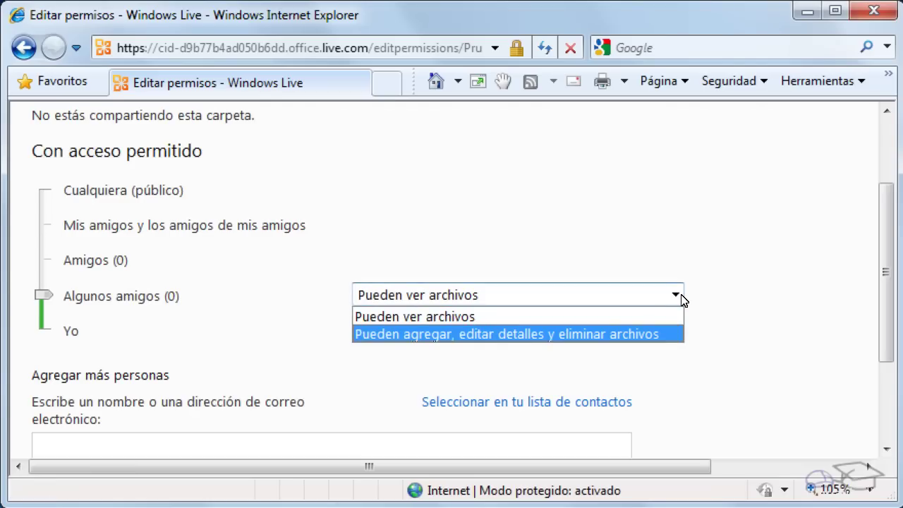
click(651, 341)
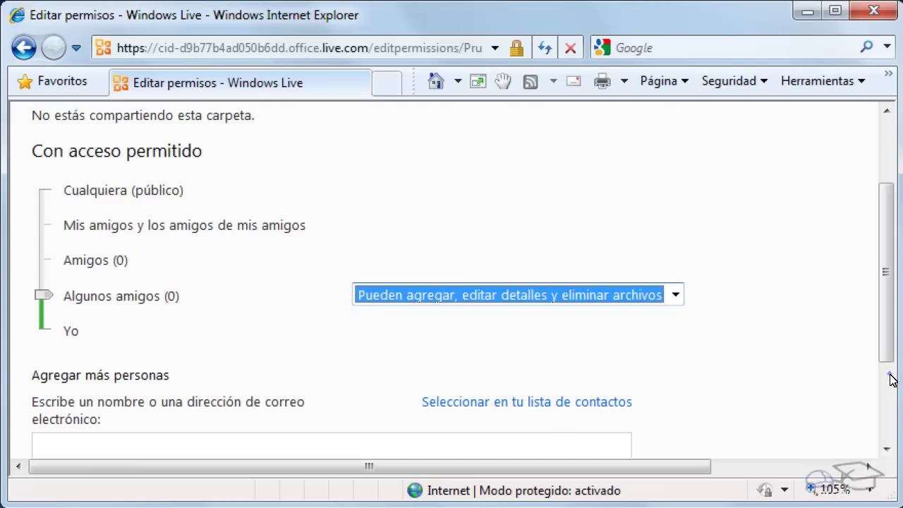
click(890, 380)
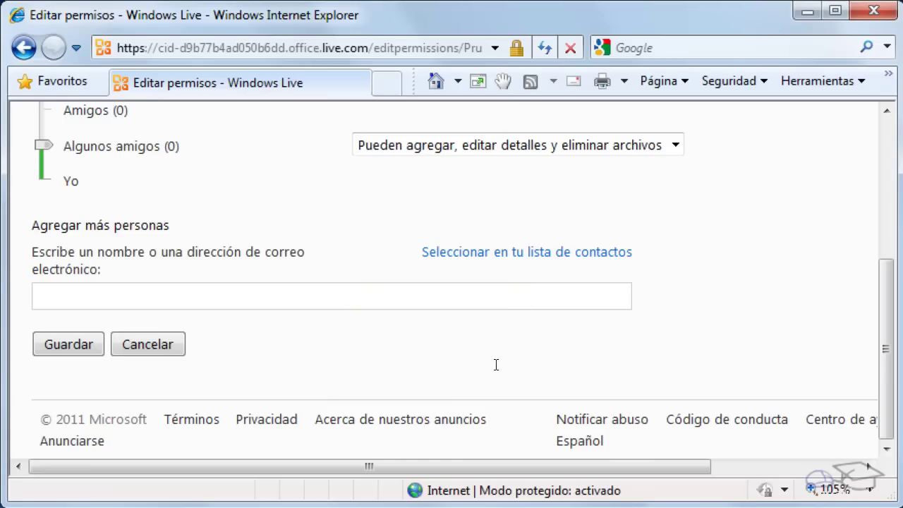
Add one more person by their e-mail address and save the folder's sharing
click(200, 296)
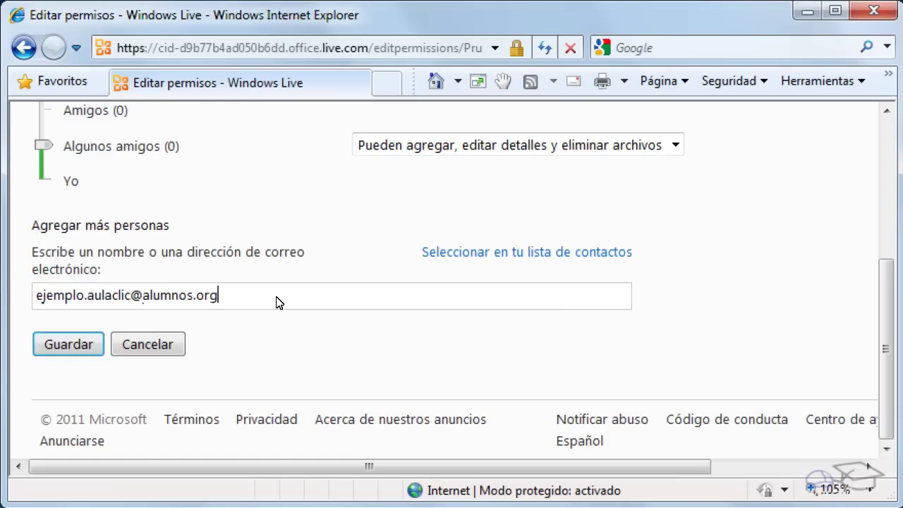
click(72, 344)
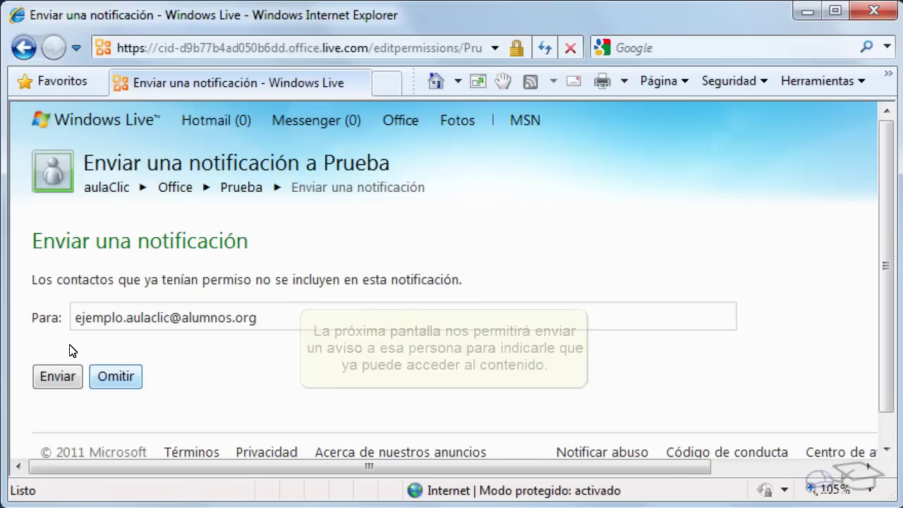
Skip notifying the person and close Internet Explorer to get back to Word
click(115, 377)
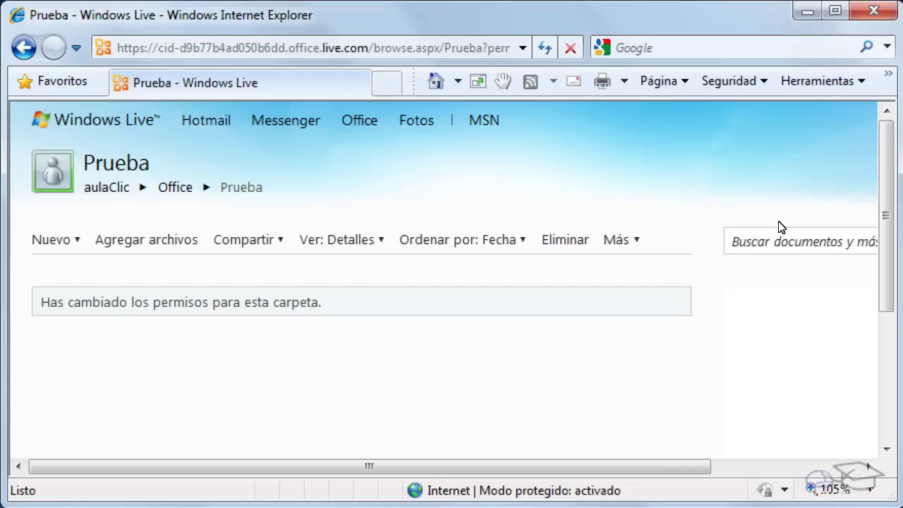
click(873, 14)
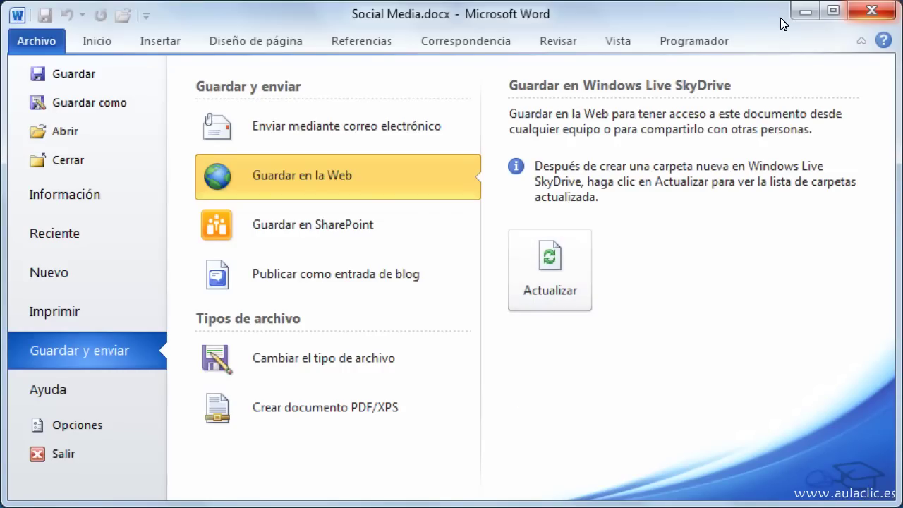
Refresh the SkyDrive folders and save Social Media.docx into the Prueba folder
click(548, 274)
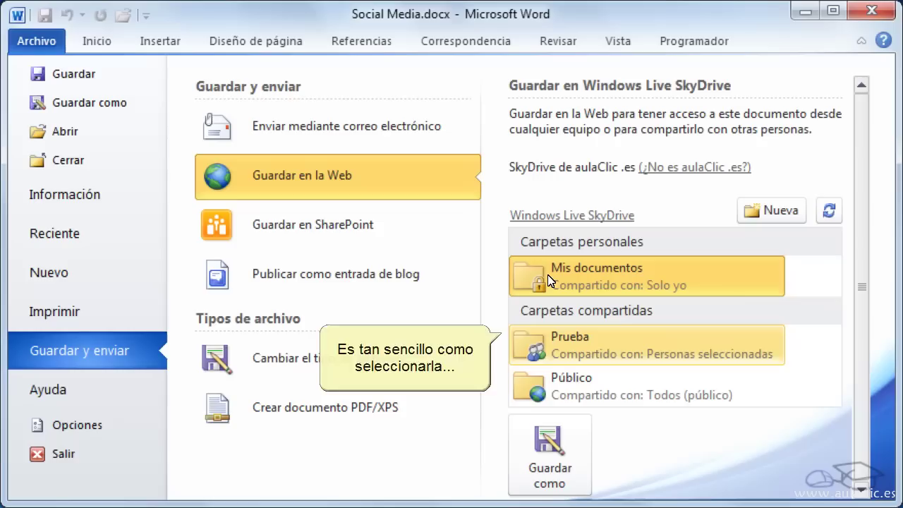
click(583, 351)
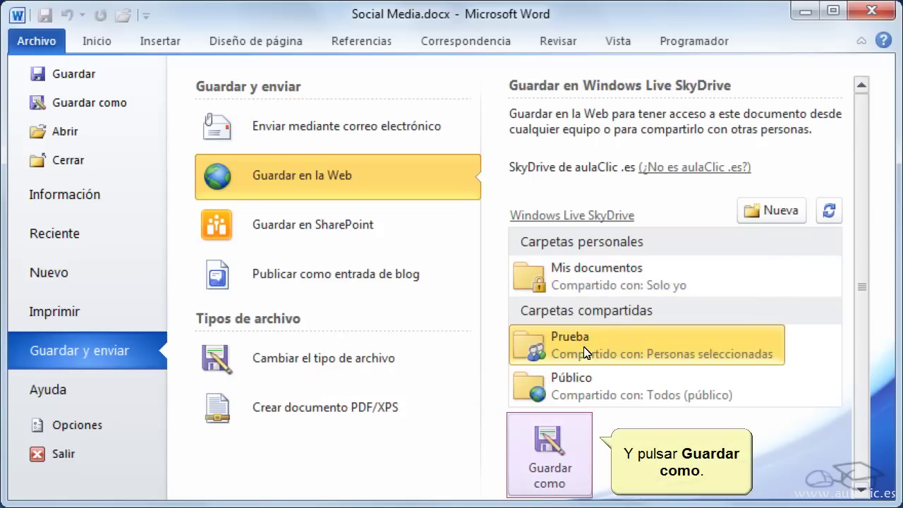
click(558, 454)
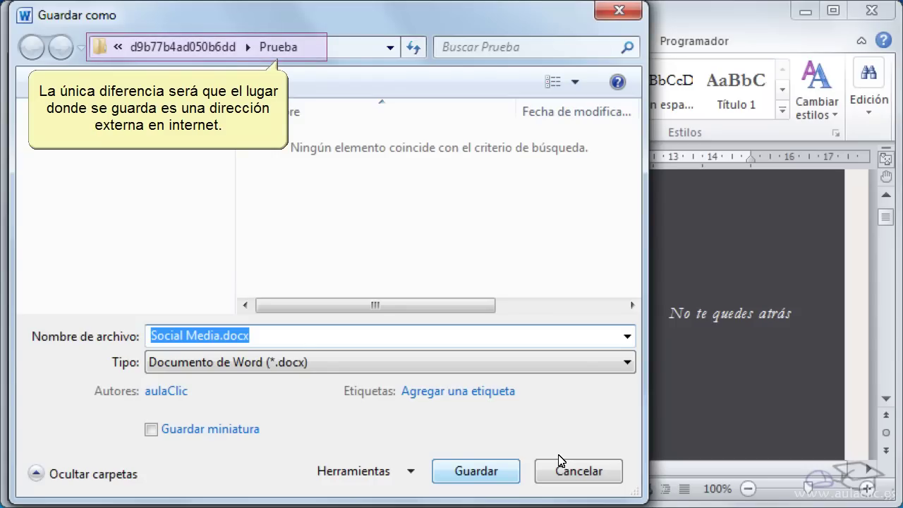
click(472, 471)
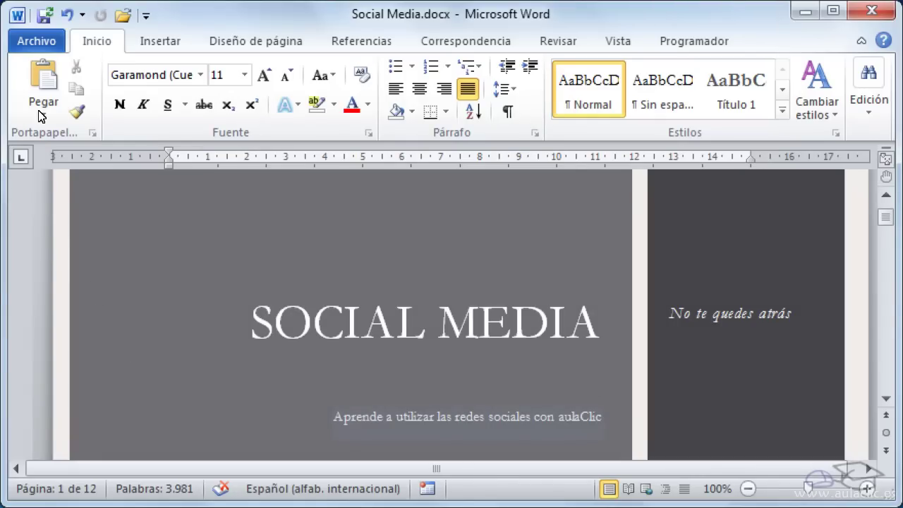
Reopen Guardar en la Web and follow the Windows Live SkyDrive link to 'Todos los documentos'
click(35, 41)
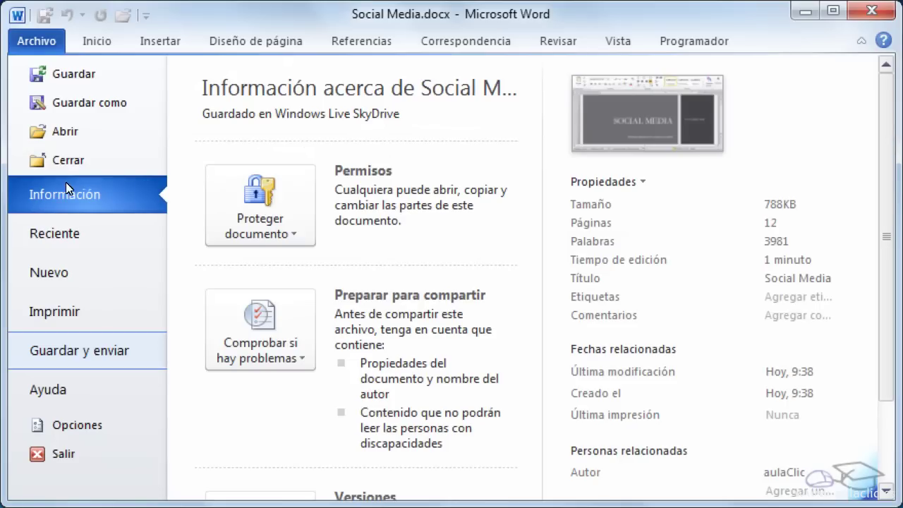
click(69, 345)
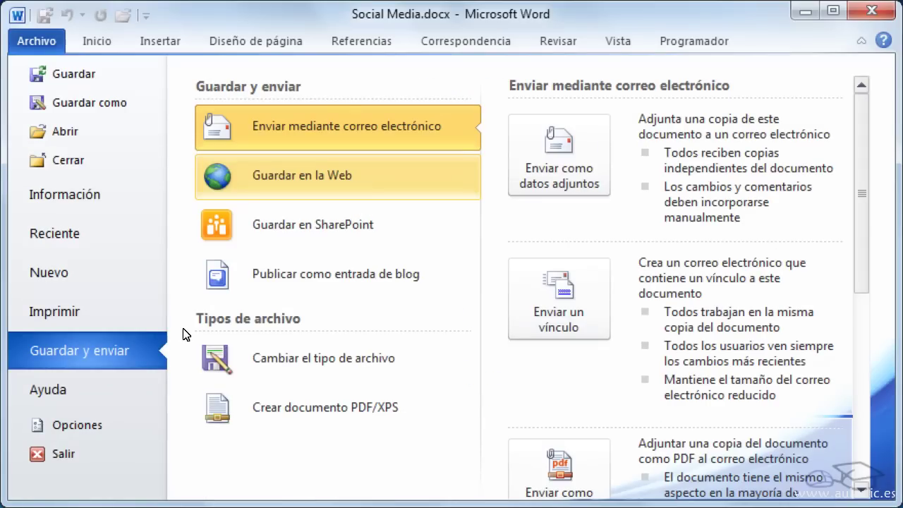
click(324, 189)
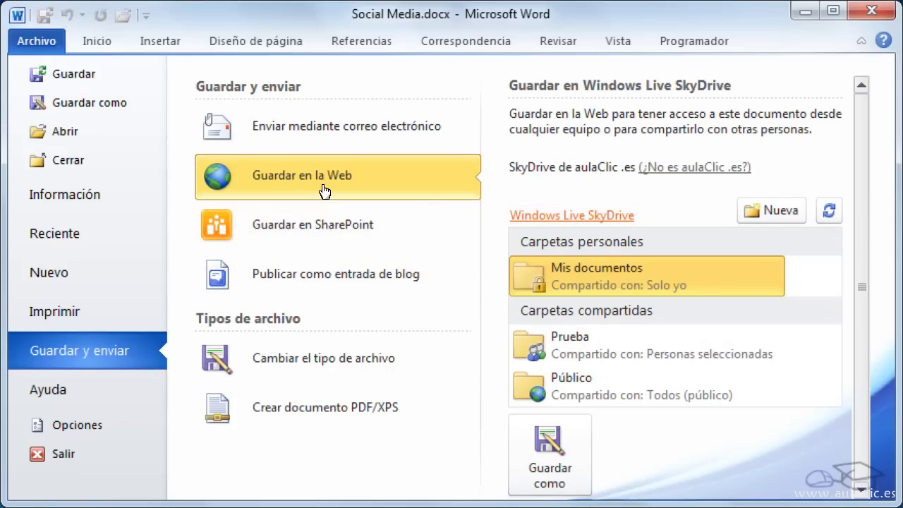
click(554, 215)
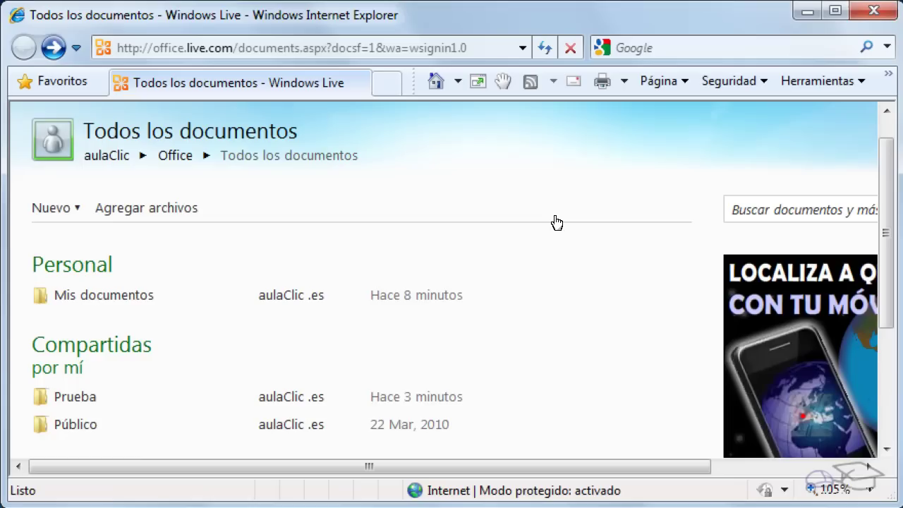
Delete the Prueba folder with its red X and confirm the permanent deletion
mouse_move(74, 401)
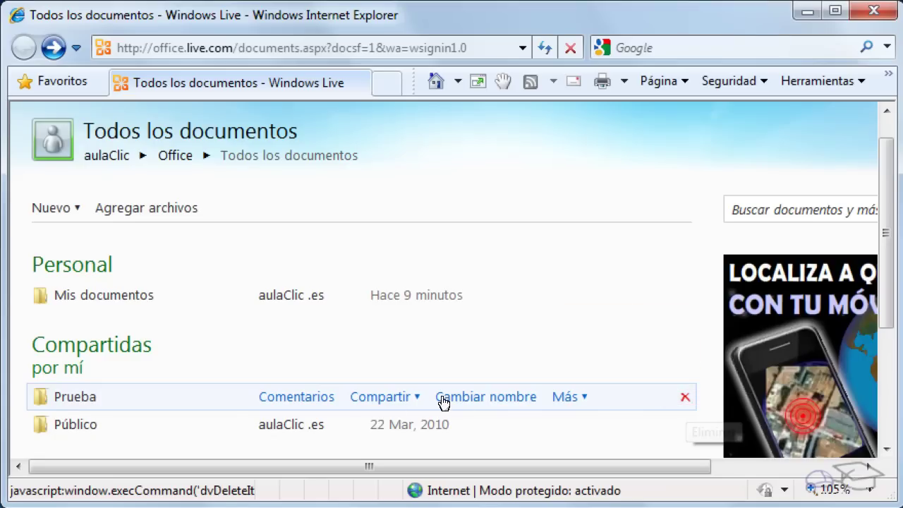
click(684, 398)
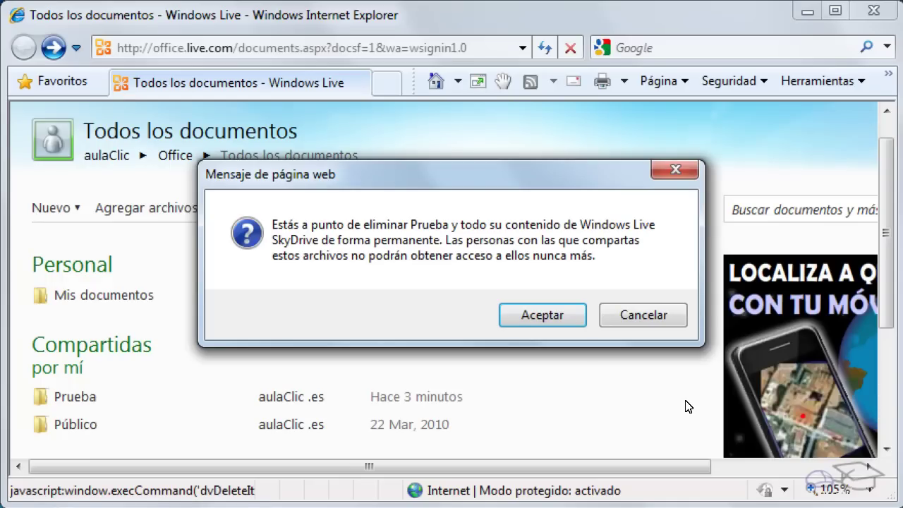
click(543, 317)
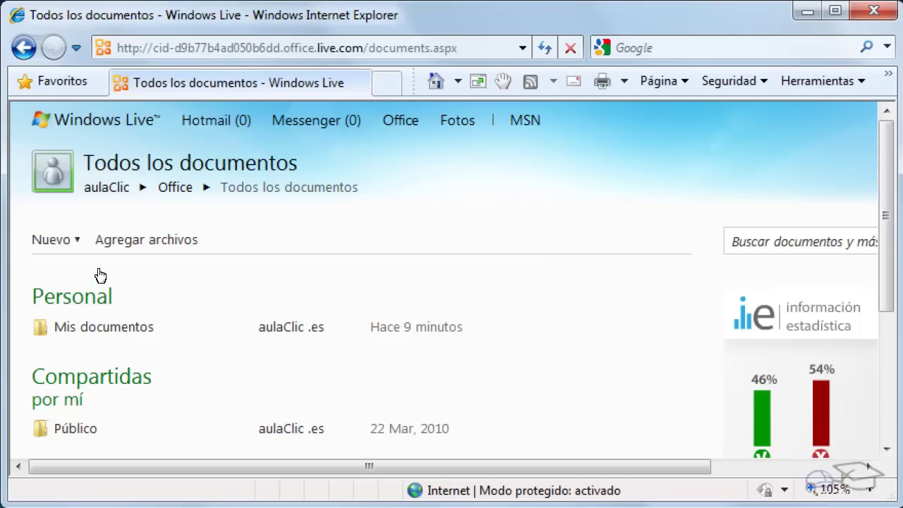
Open the Nuevo dropdown, then close Internet Explorer to return to Word
click(75, 240)
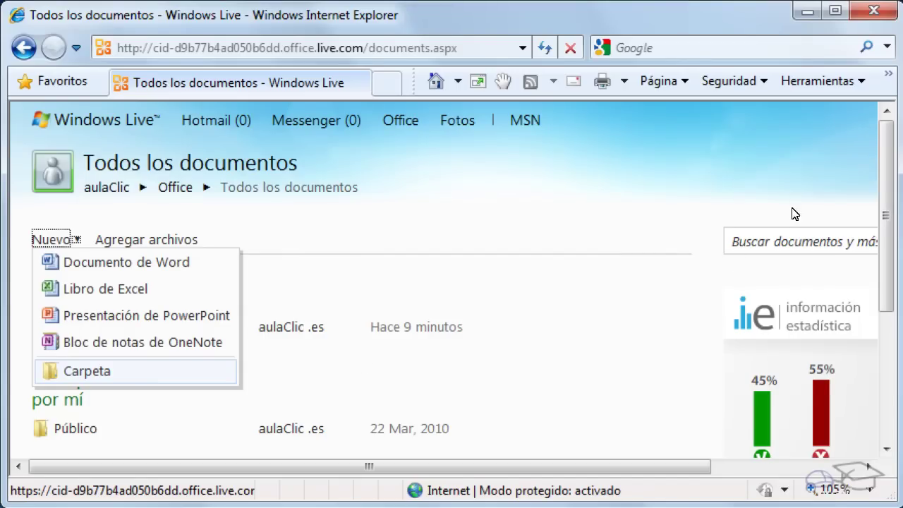
click(873, 13)
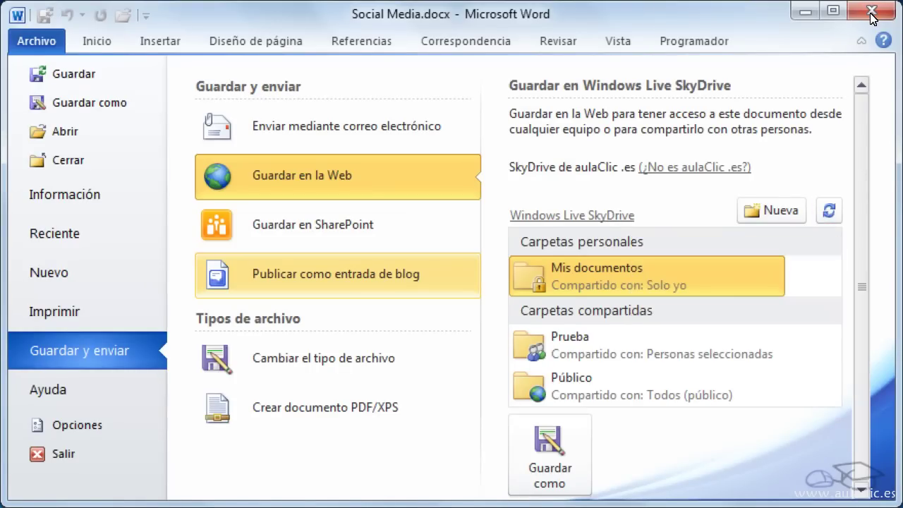
Refresh Word's SkyDrive folder list with the button next to Nueva
click(828, 211)
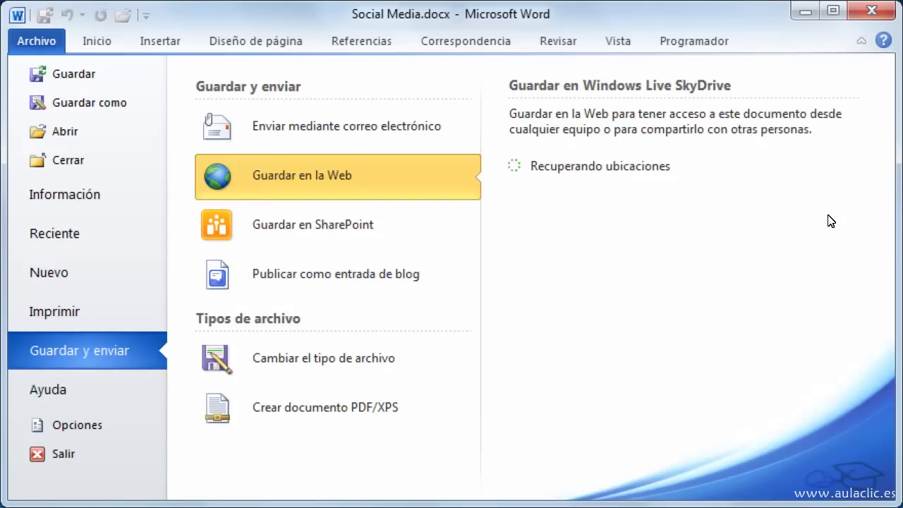